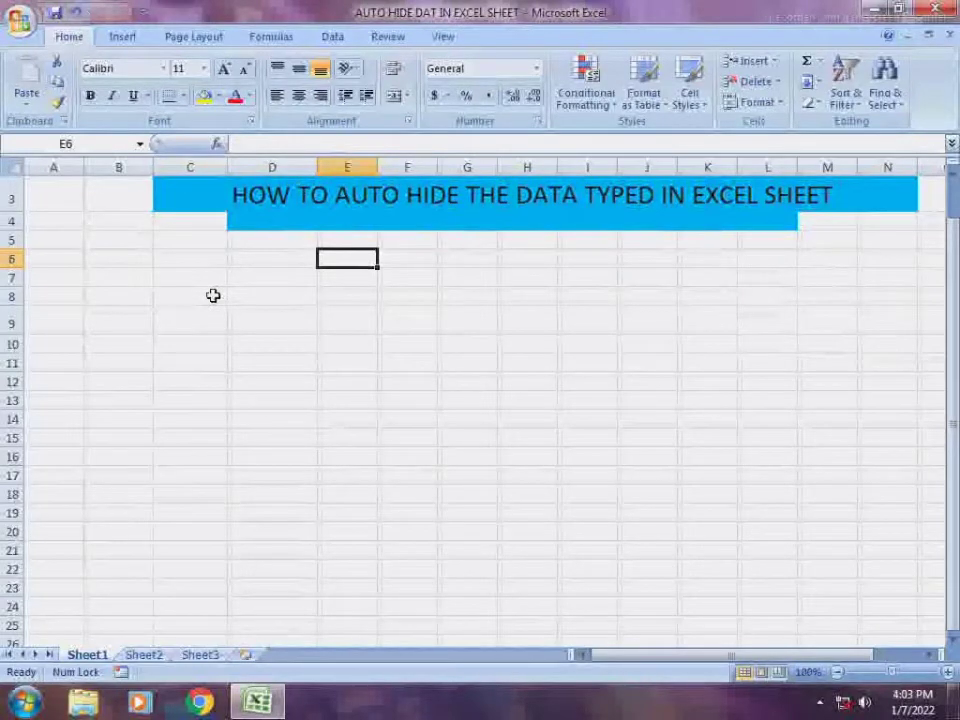
- Enter the column headings S.NO in cell A6 and NAME in cell B6
key("Left")
key("Left")
key("Left")
key("Left")
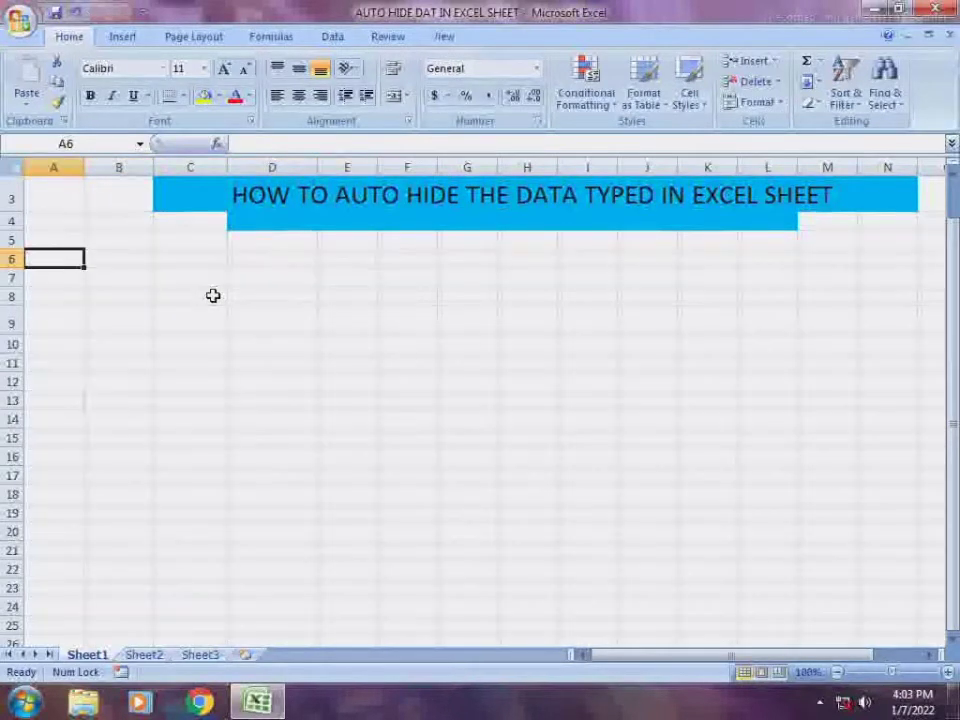
key("Caps_Lock")
type("5.")
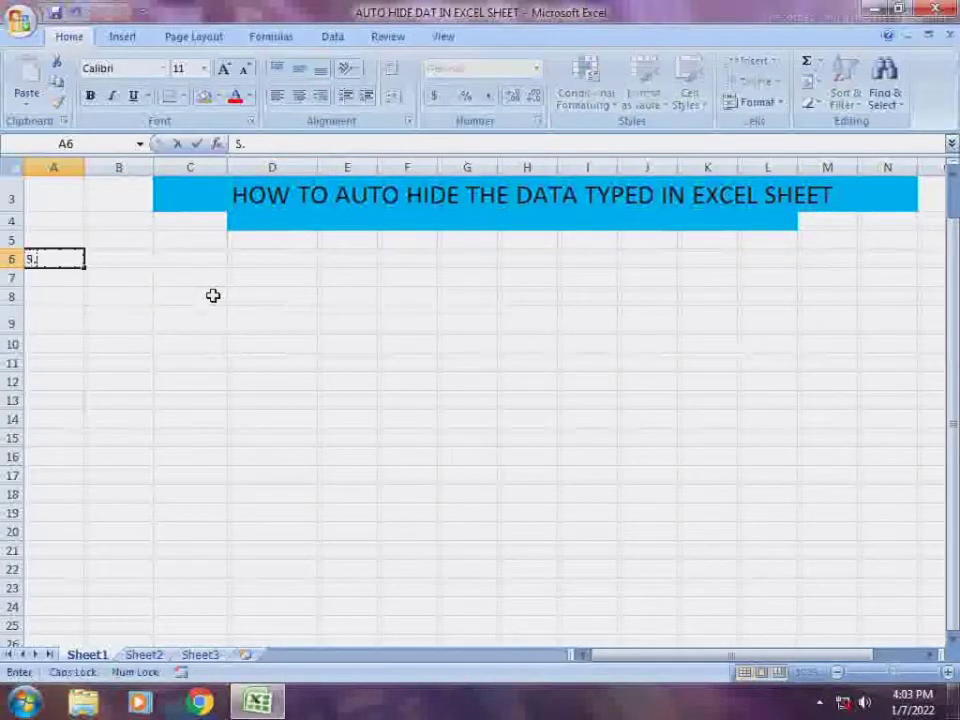
type("NO")
key("Right")
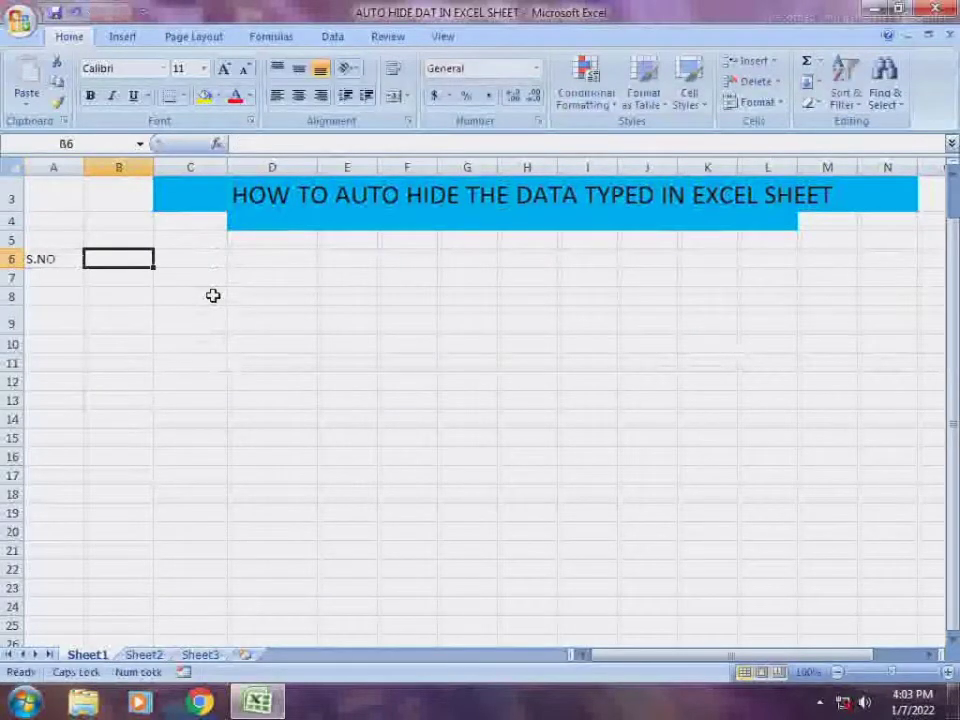
type("N")
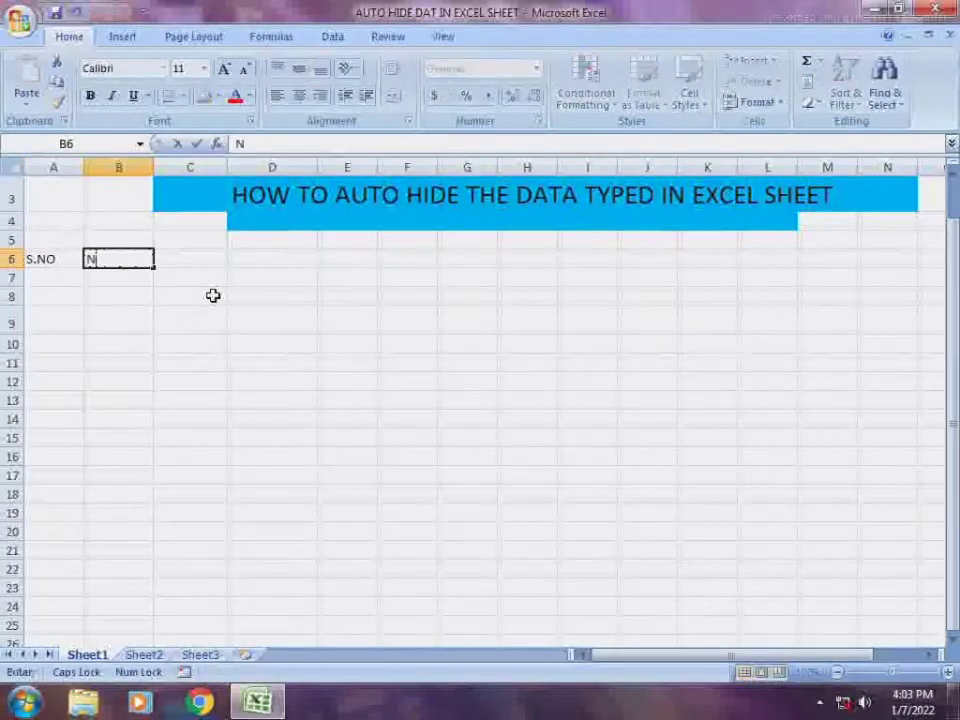
type("AME")
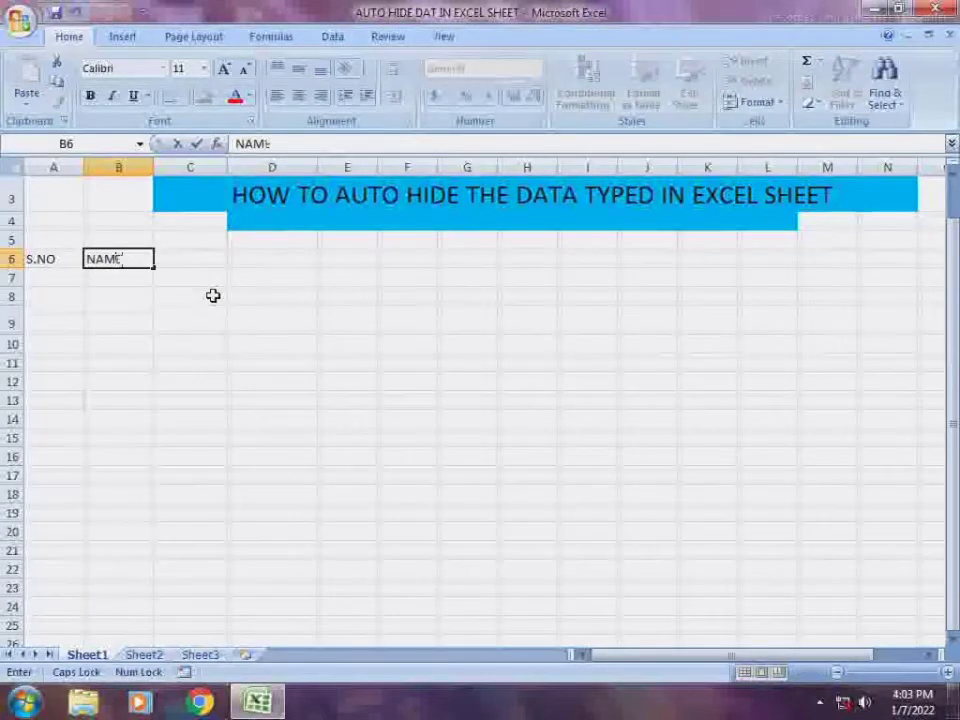
key("Tab")
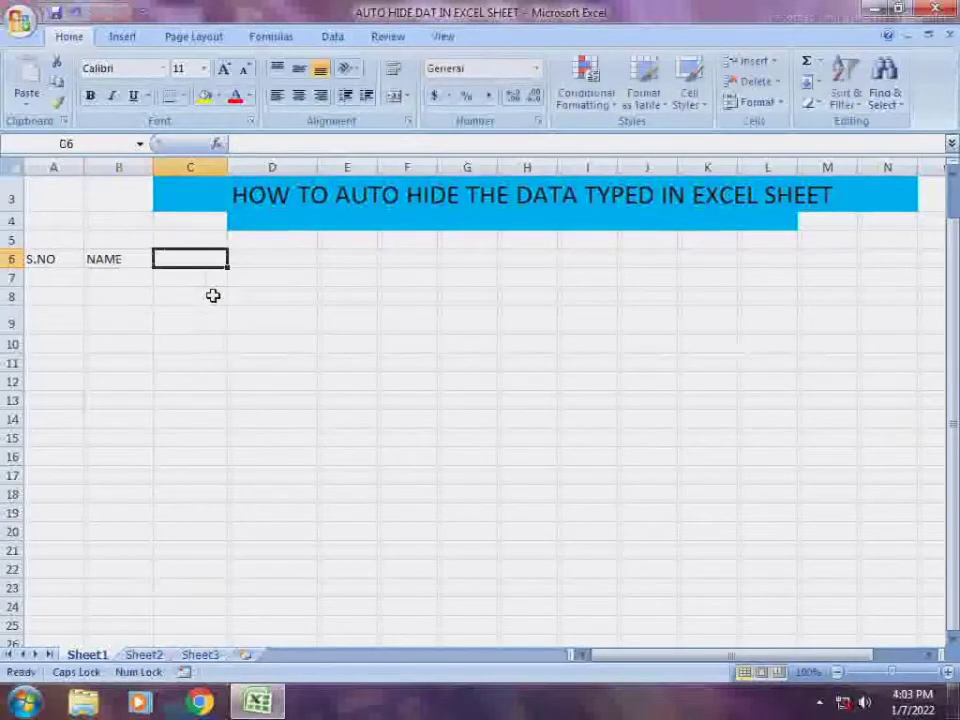
- Enter the column headings CLASS in cell C6 and R/N in cell D6
type("X")
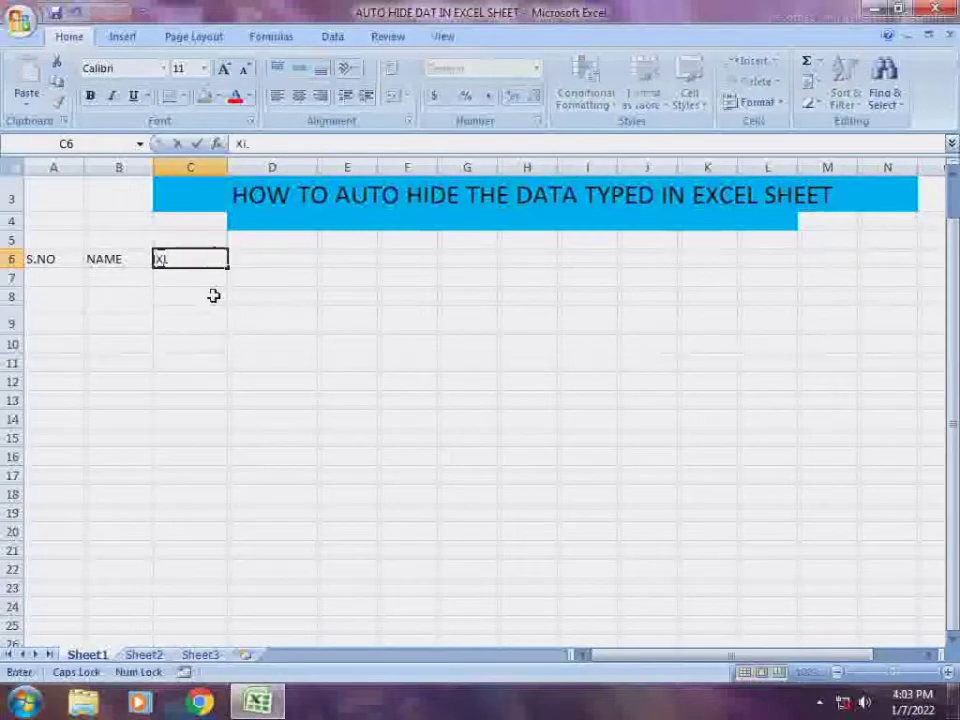
key("BackSpace")
type("CLASS")
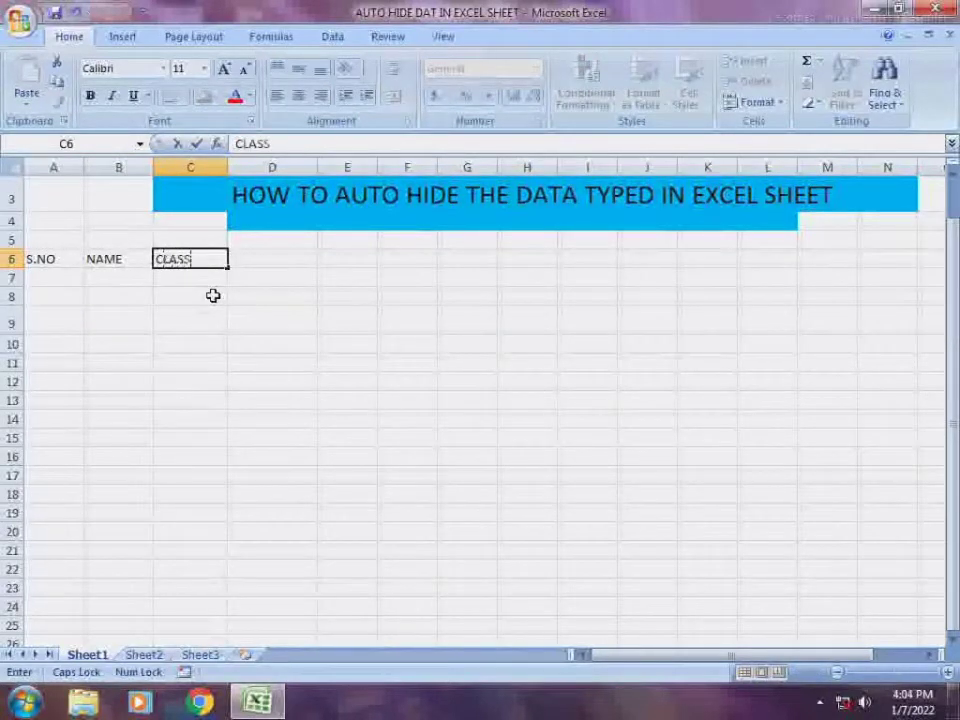
key("Tab")
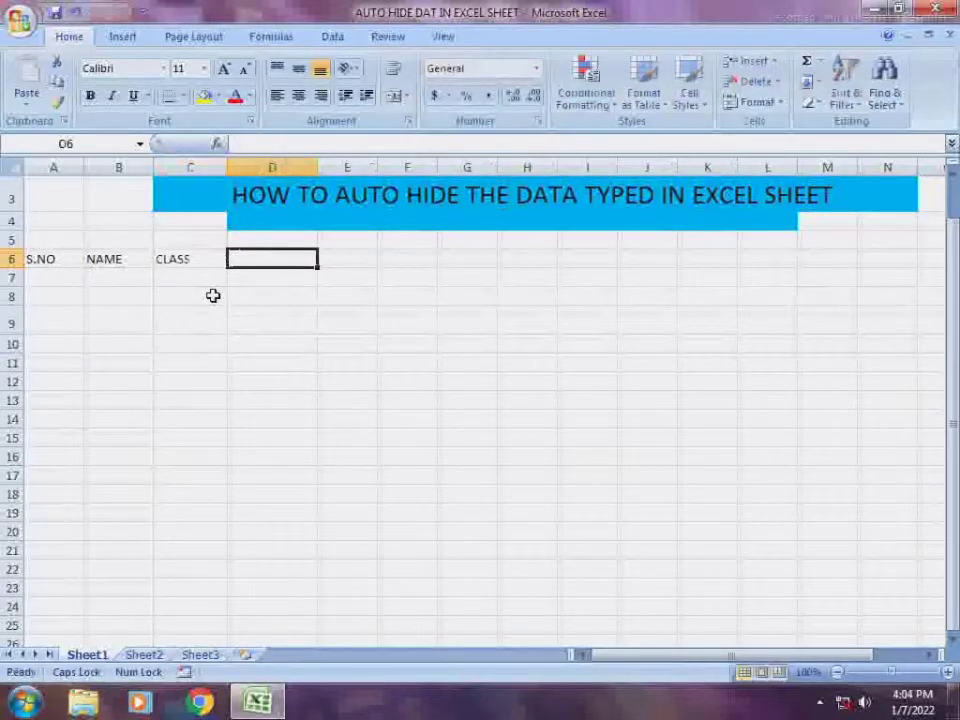
type("R")
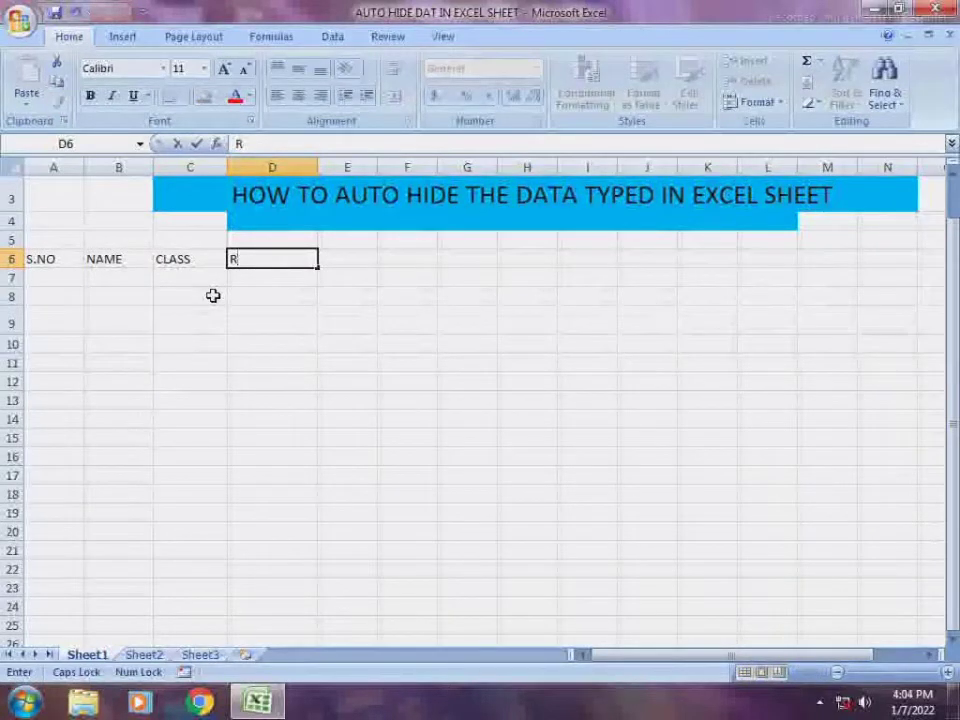
type("/")
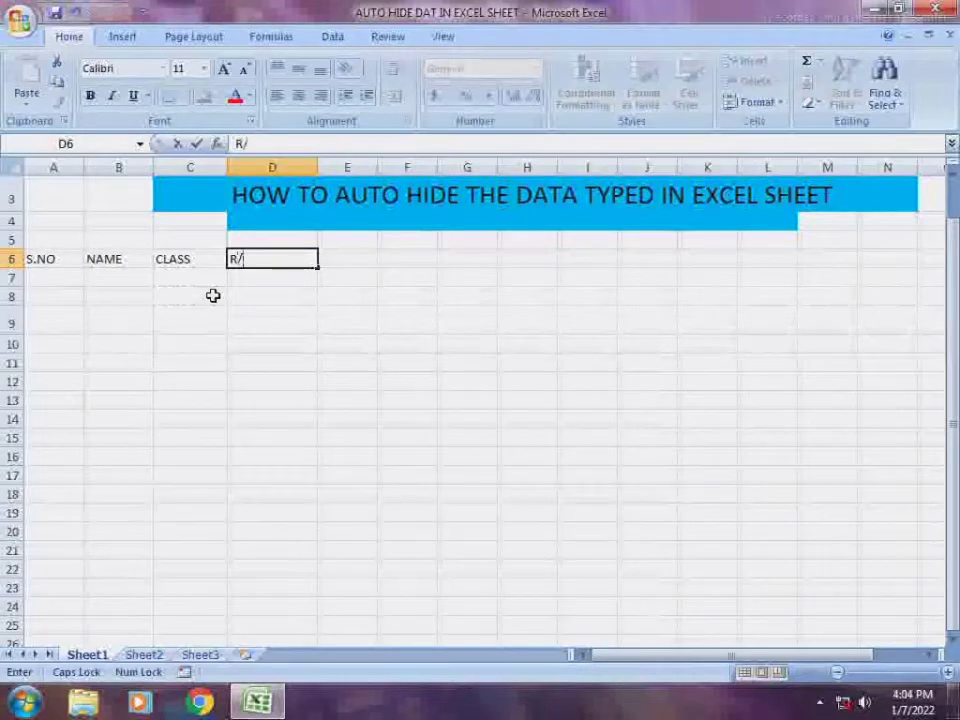
type("N")
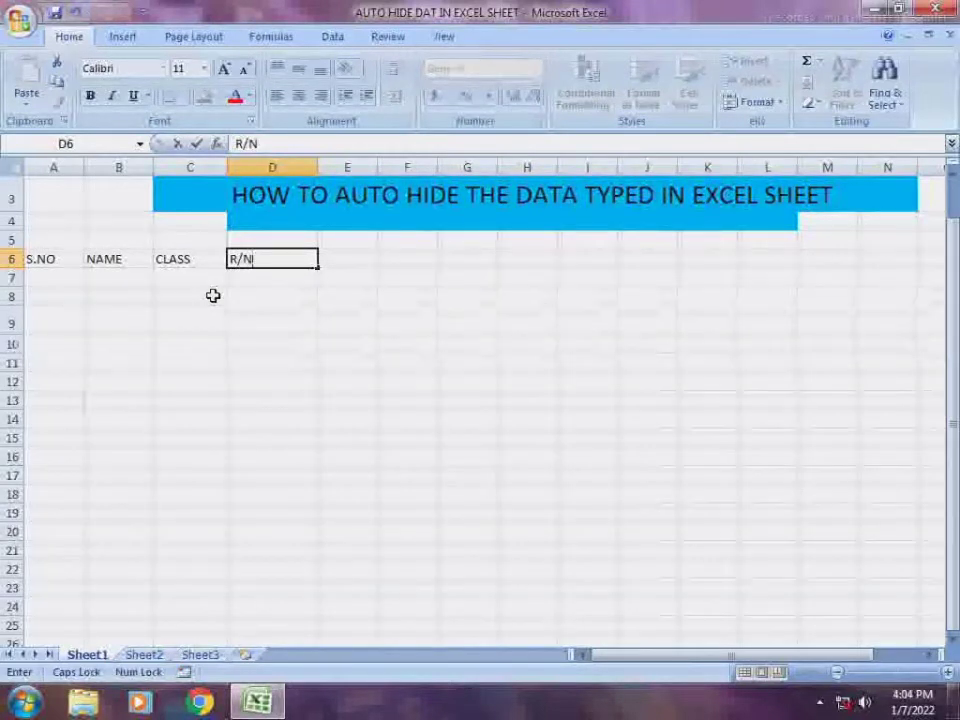
key("Return")
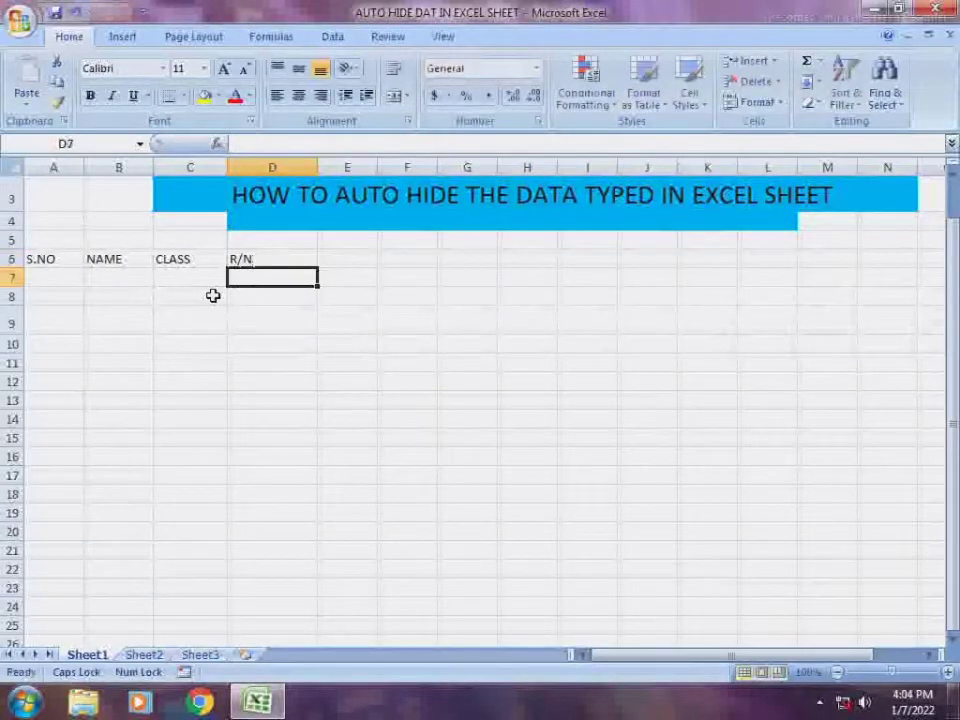
key("Home")
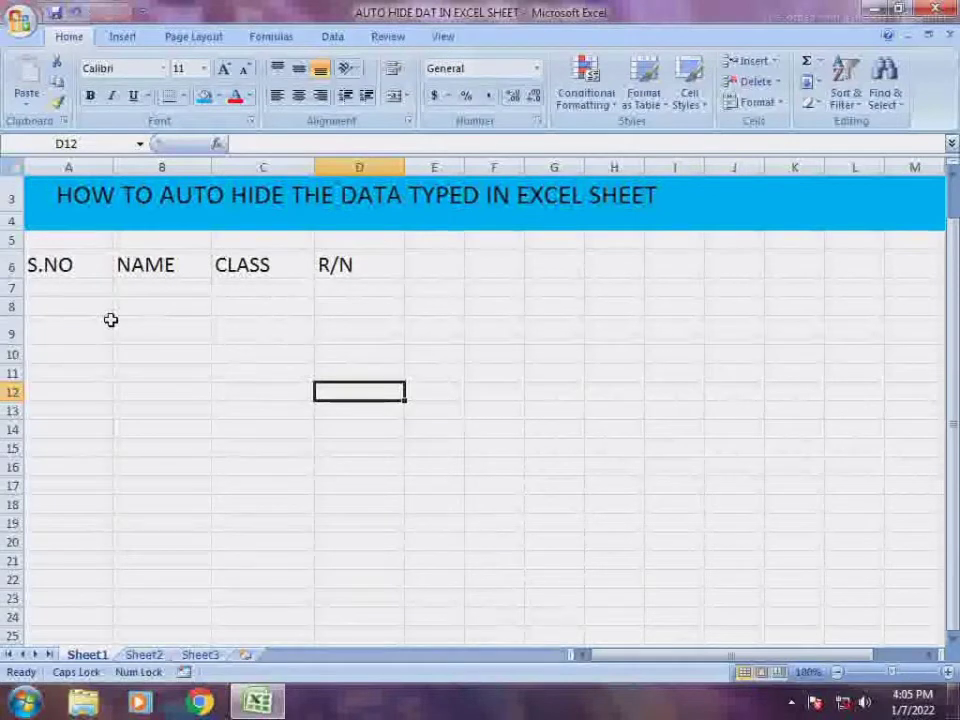
- Apply the custom number format ;;; to all cells of Sheet1 to hide their contents
left_click(14, 167)
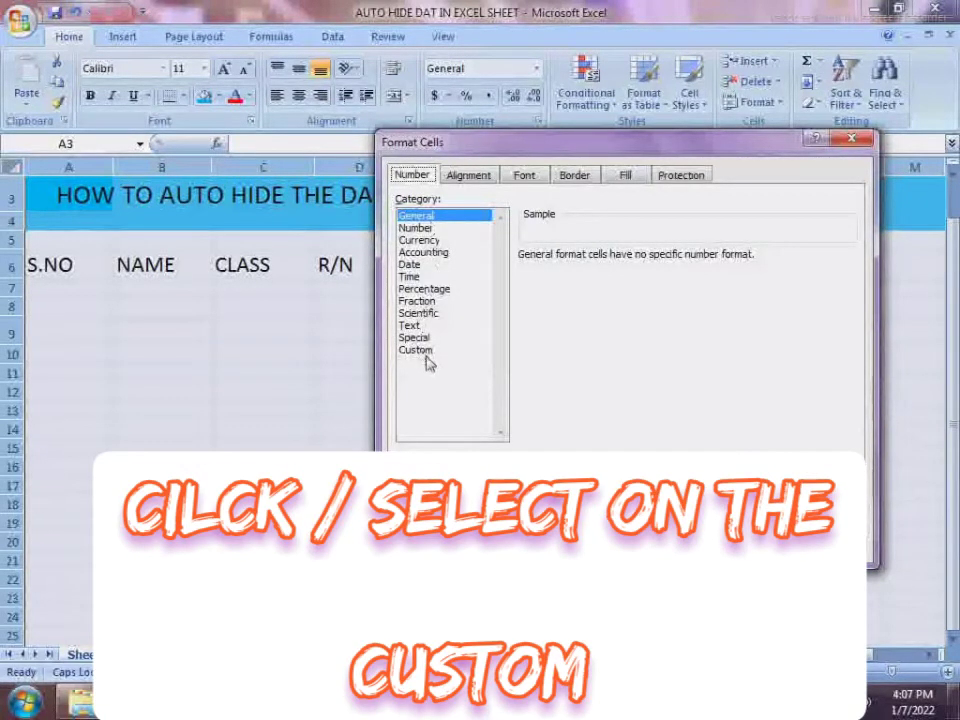
left_click(418, 352)
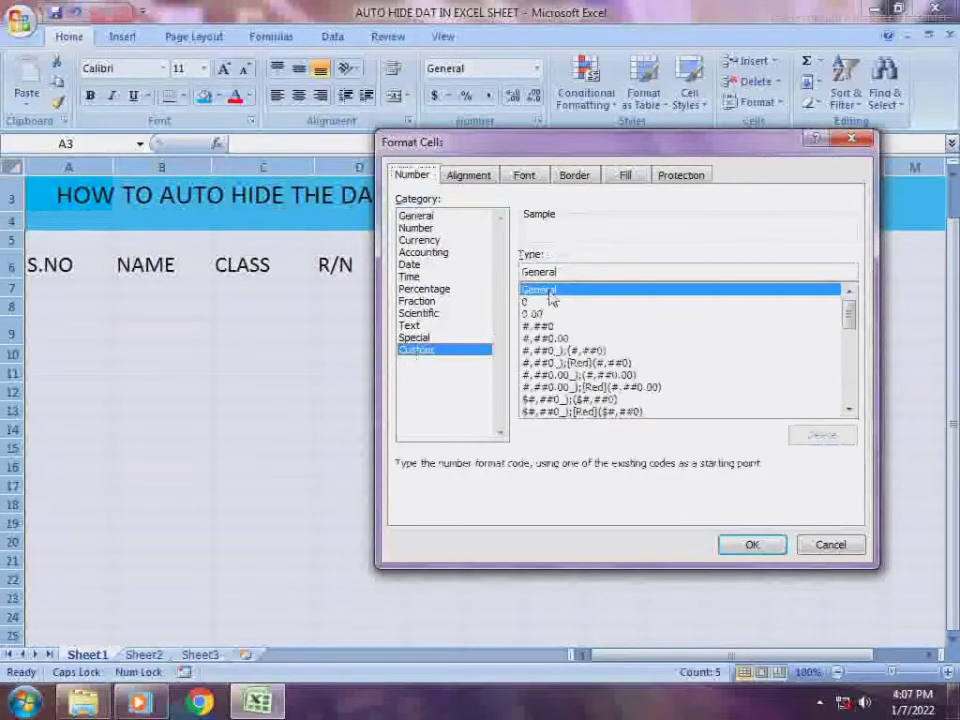
left_click(549, 301)
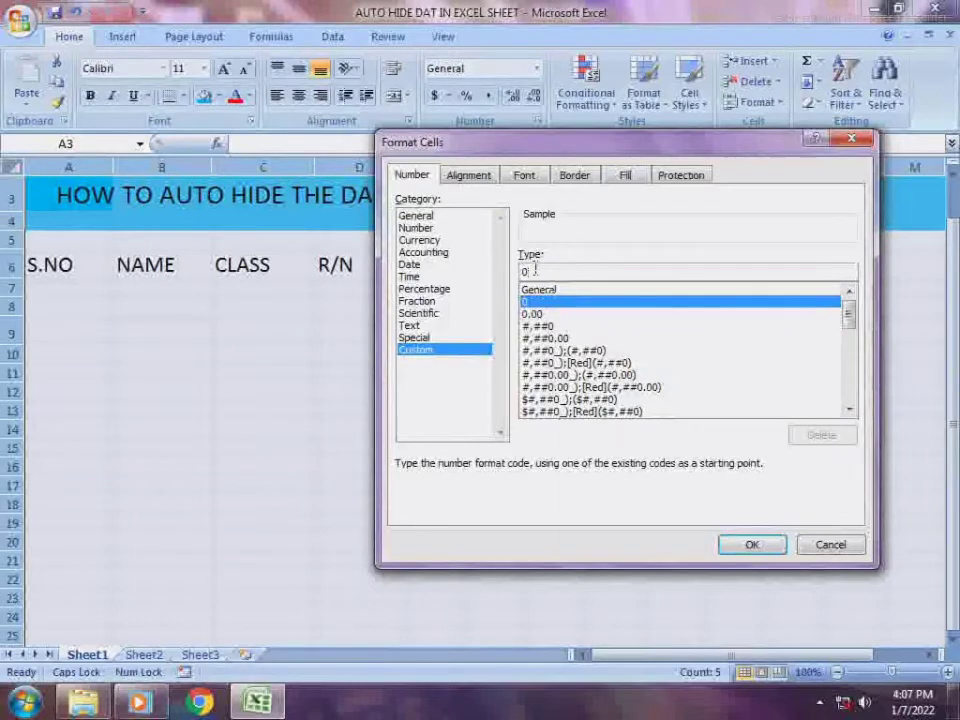
left_click(534, 268)
key("BackSpace")
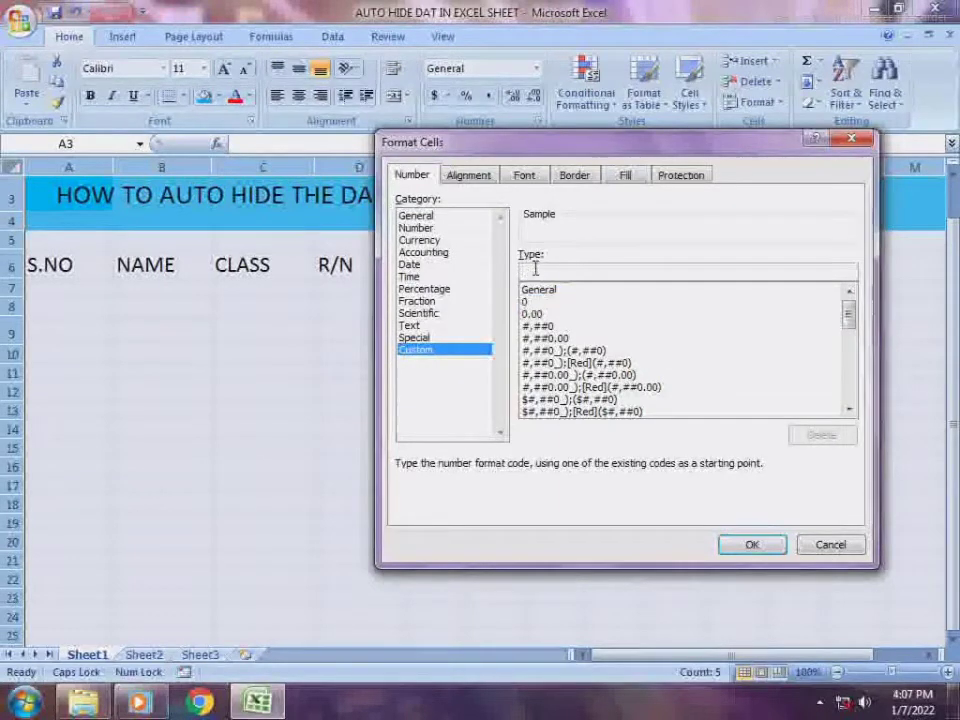
type(";")
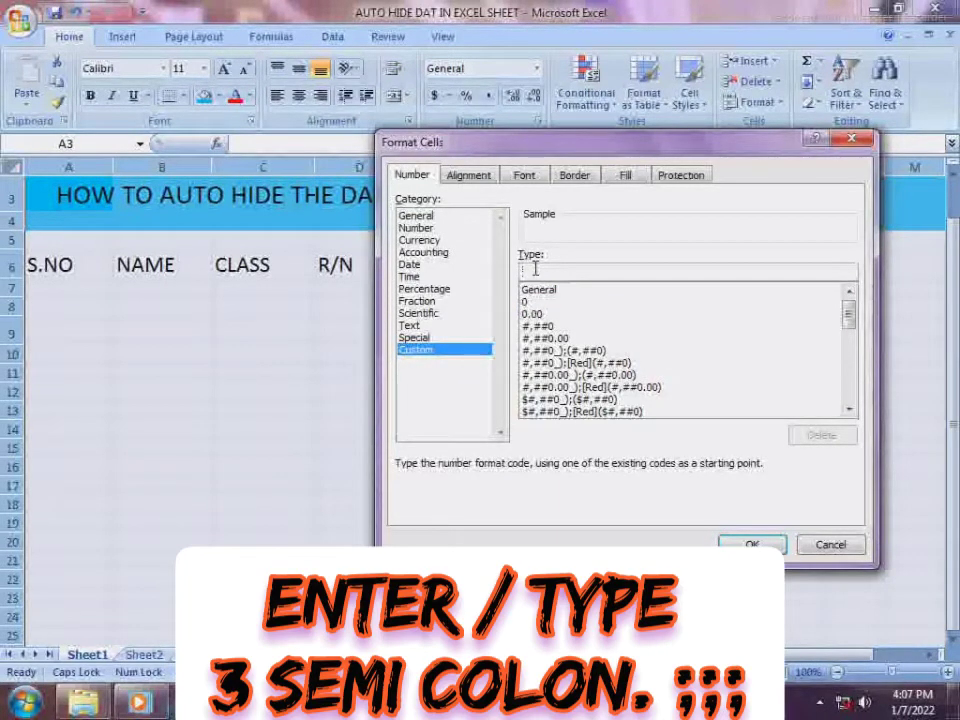
type(";;")
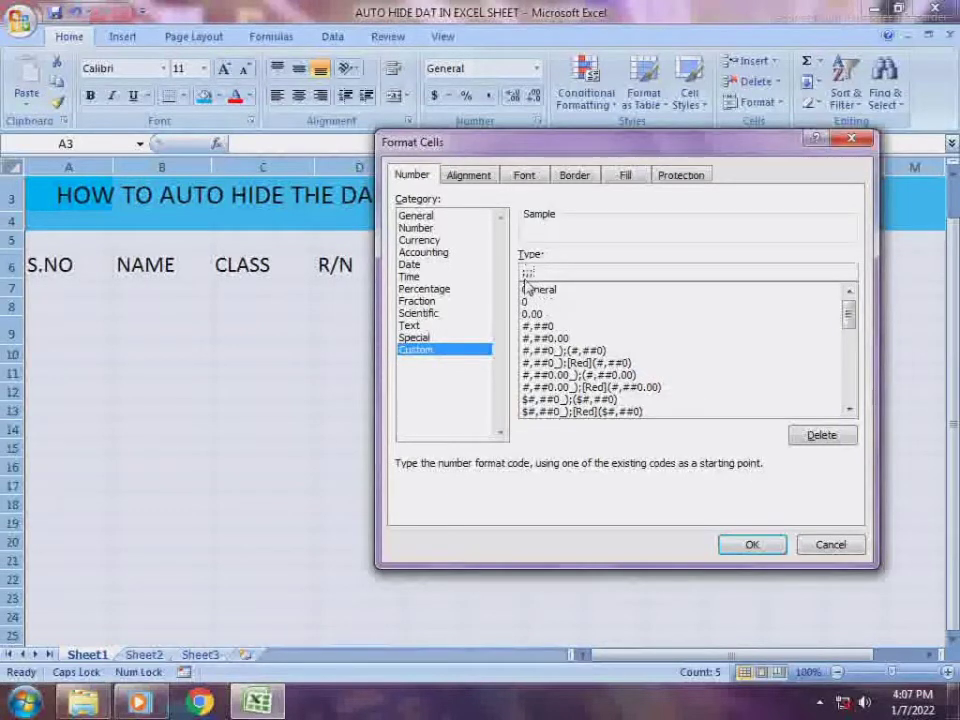
left_click(751, 545)
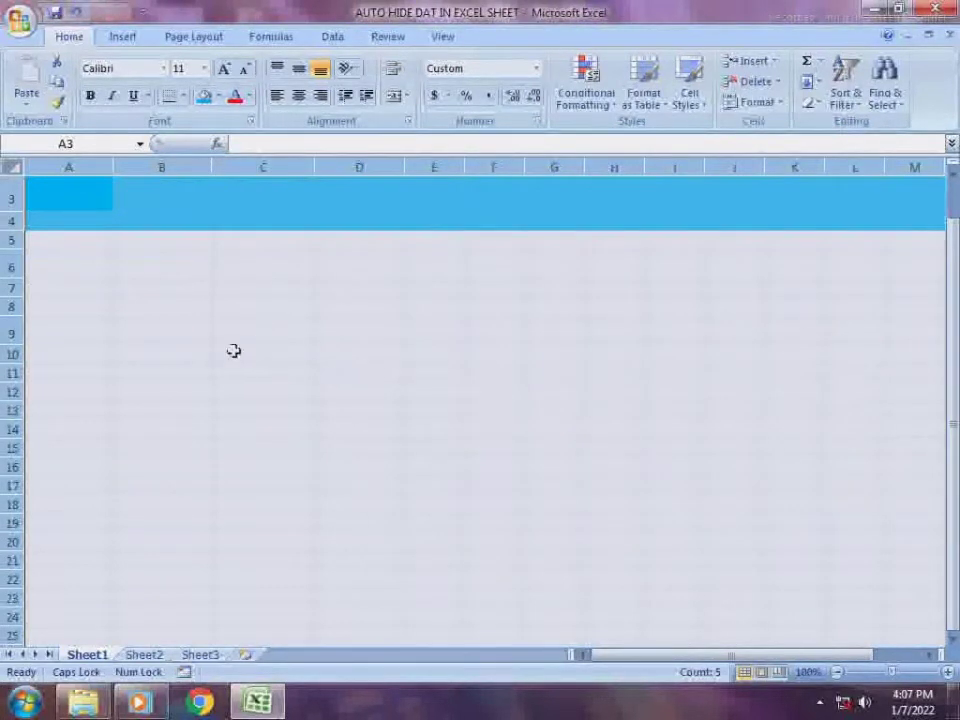
- Enter the serial number 1 in cell A9 and reselect that cell
left_click(60, 338)
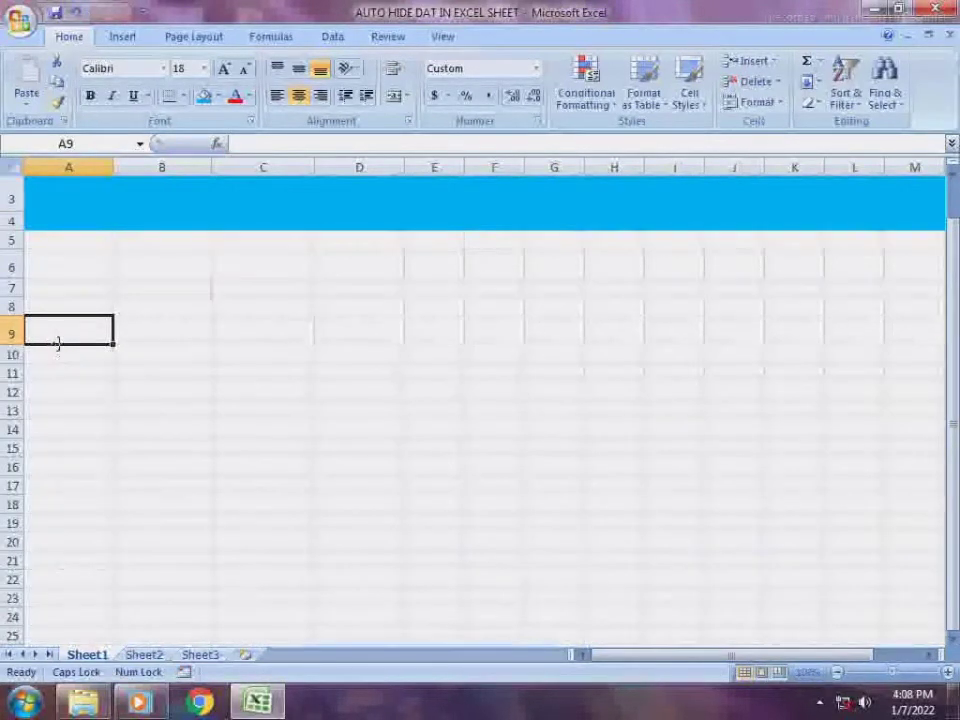
type("1")
key("ctrl+Return")
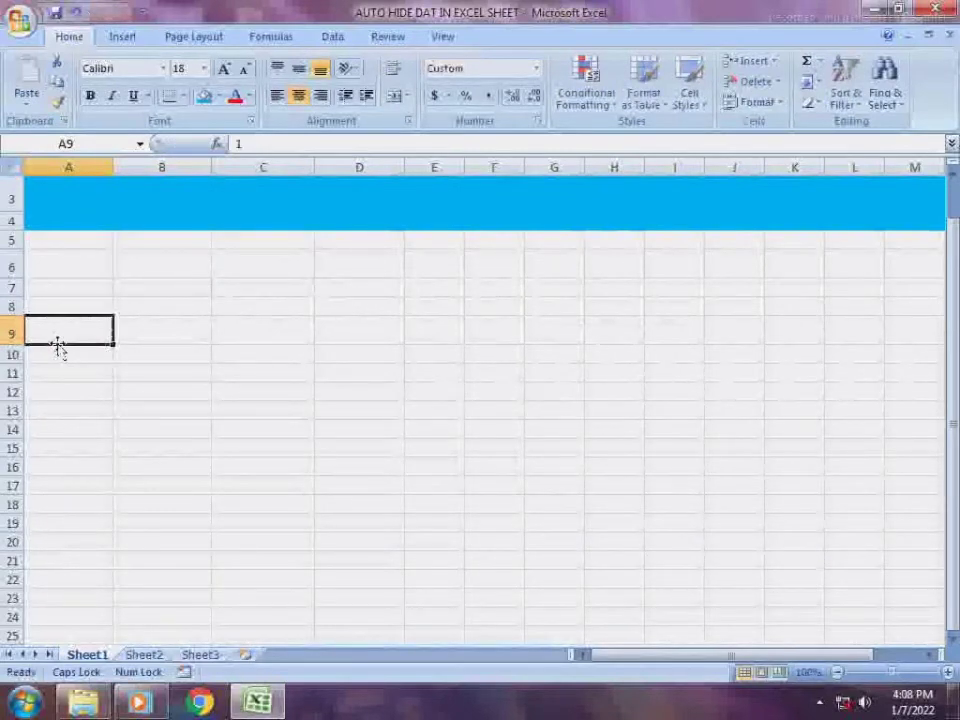
key("Down")
key("Up")
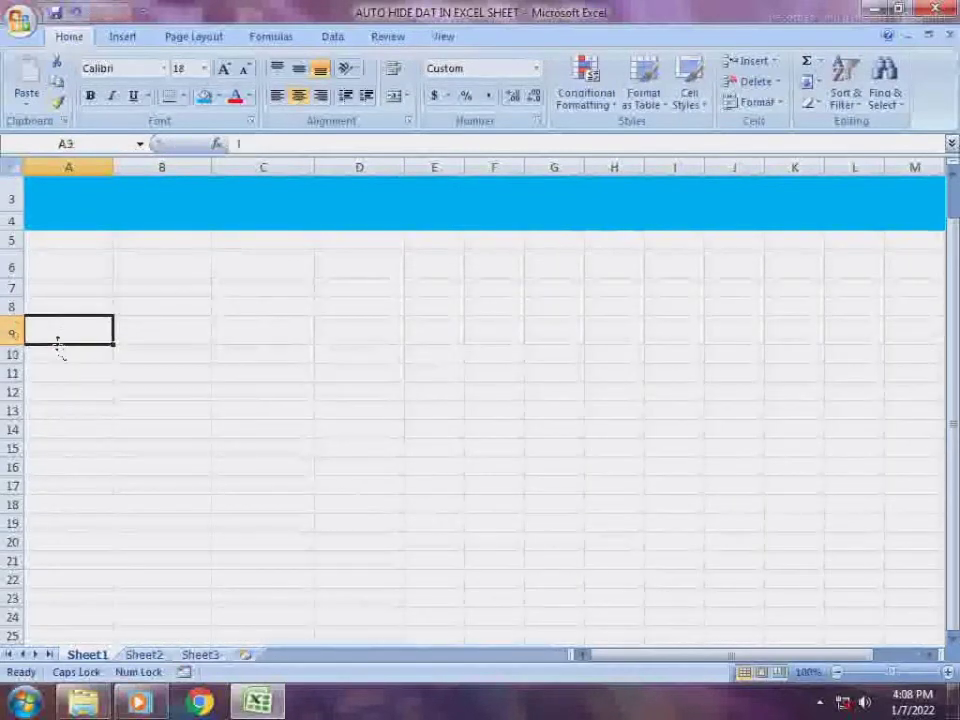
- Enter 2 in cell A9 and 3 in cell A10
type("2")
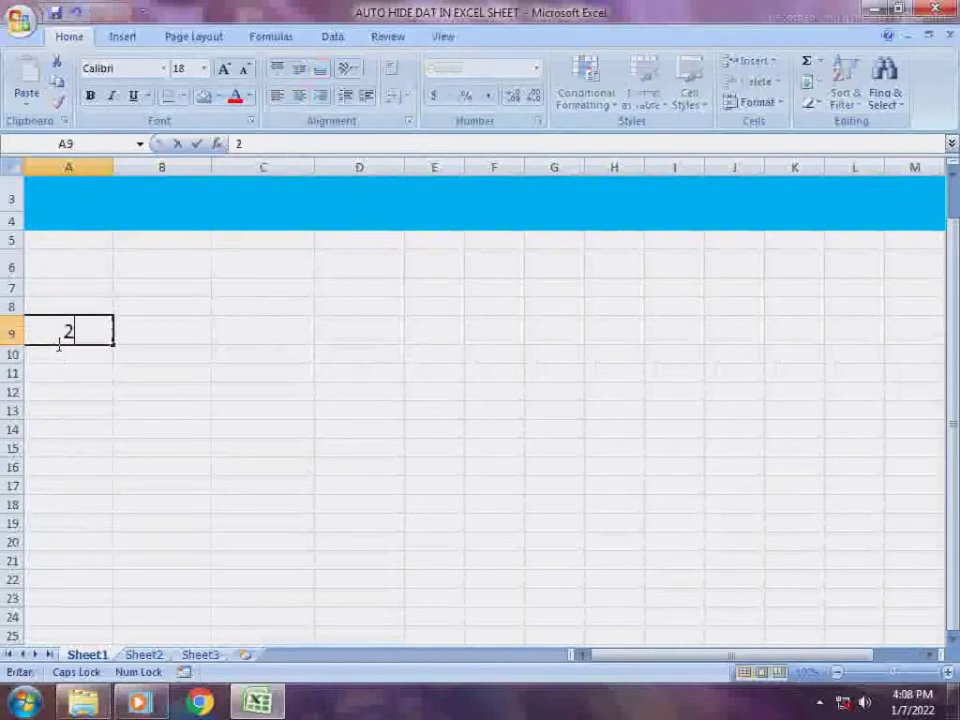
key("Return")
type("3")
key("Return")
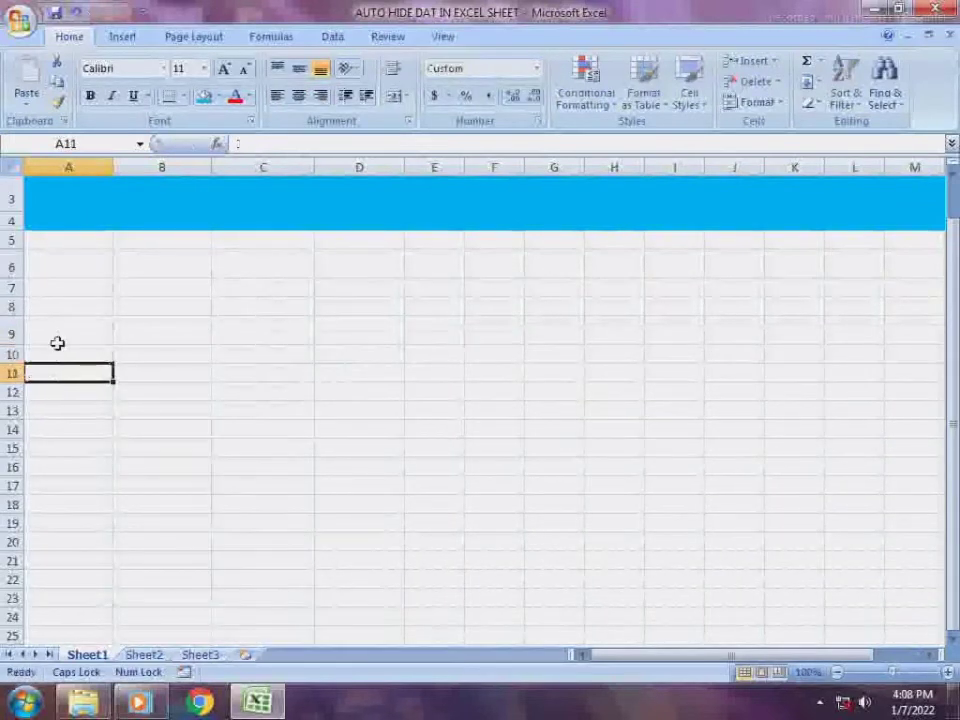
- Enter a sample person's name in cell B9 under the hidden NAME heading
key("Up")
key("Right")
key("Up")
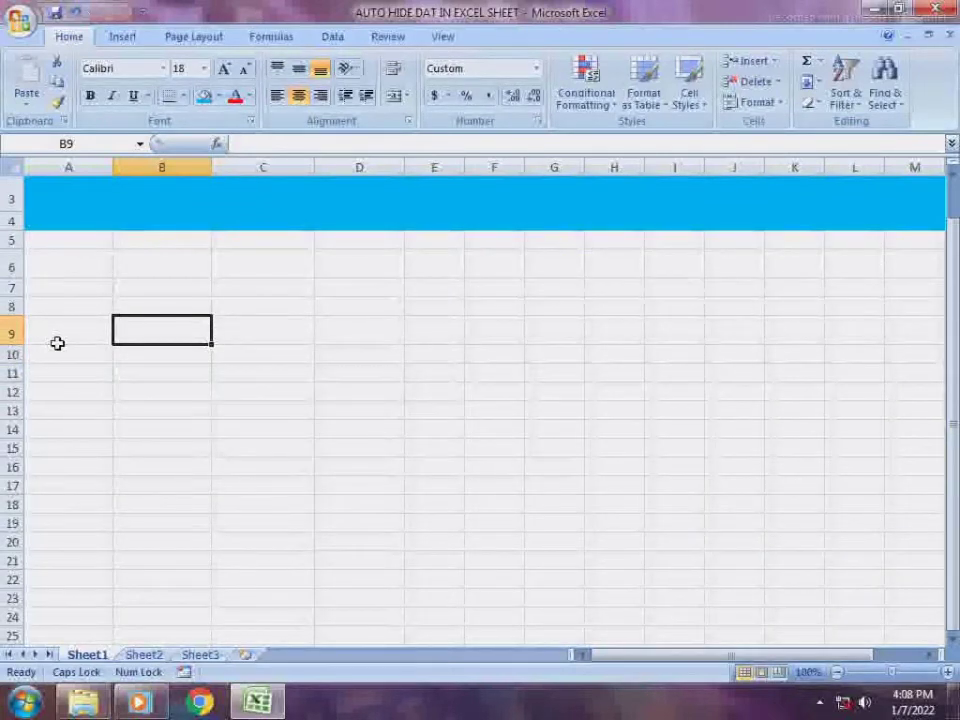
type("RAJ")
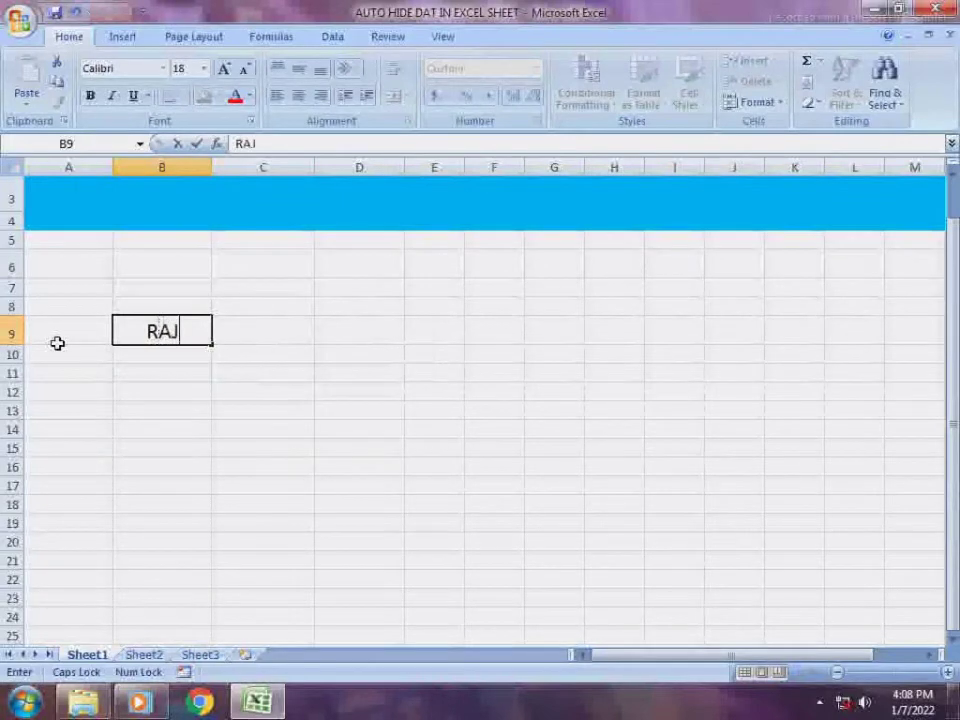
type("POO")
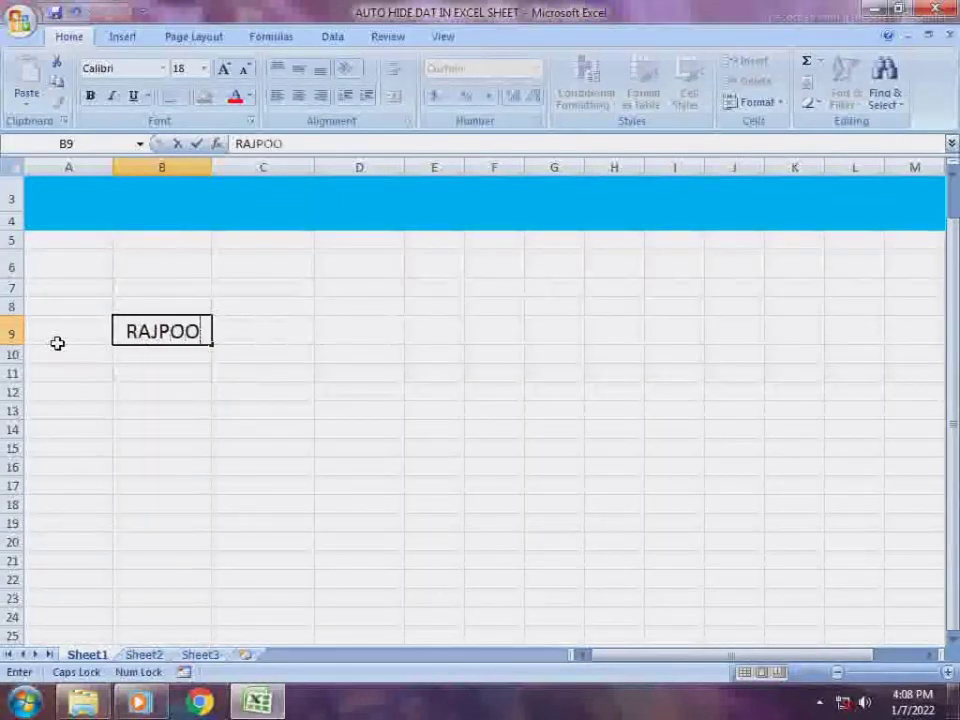
type("T")
key("Return")
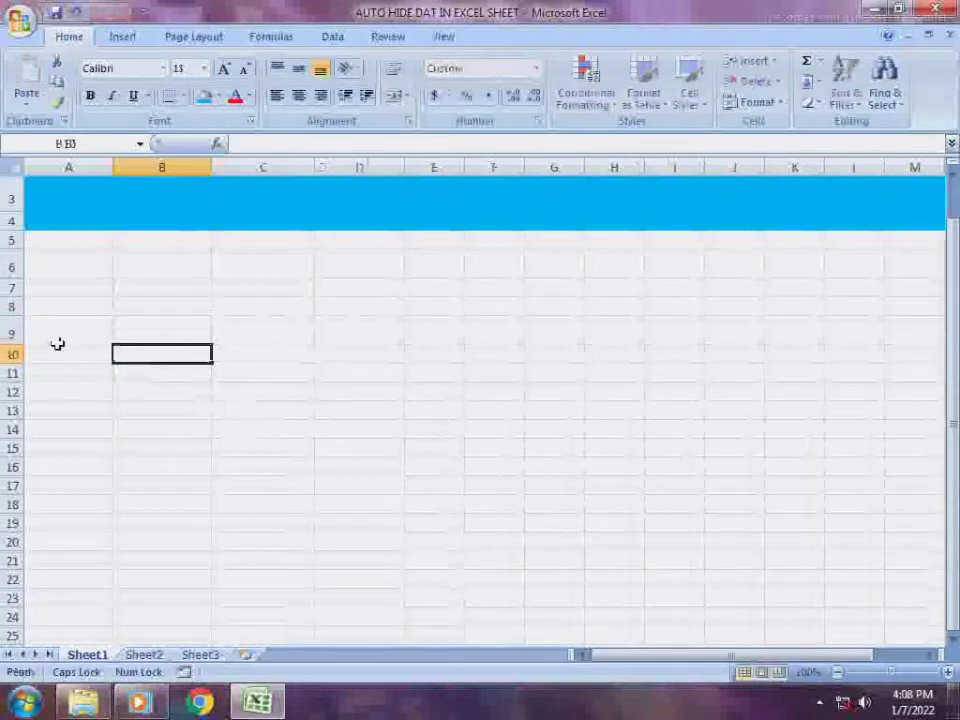
- Enter two more sample names in cells B10 and B11
key("Right")
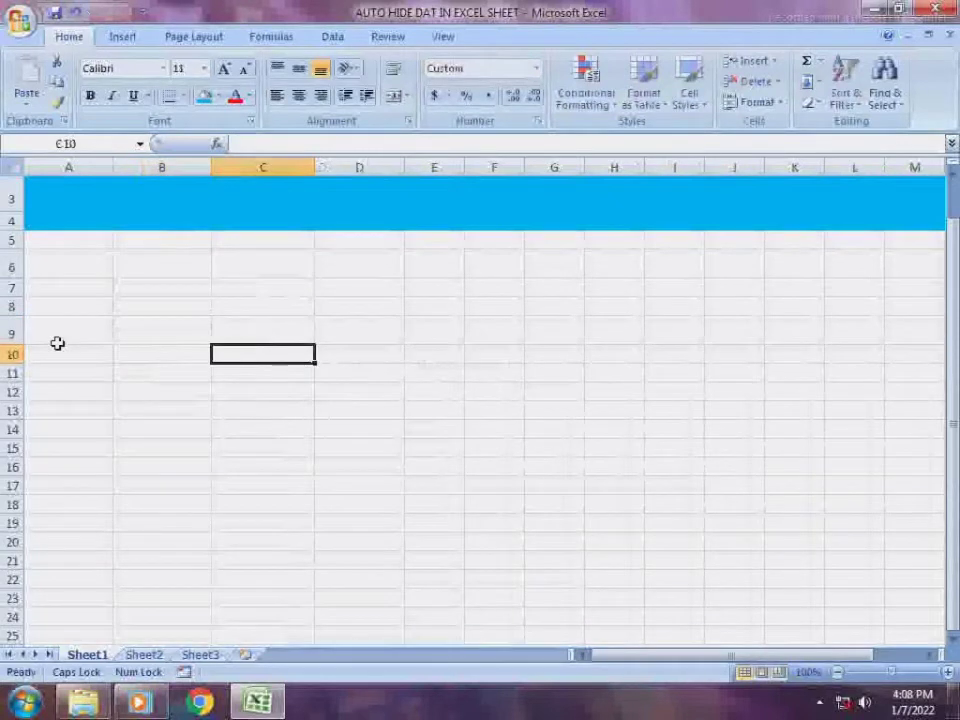
key("Left")
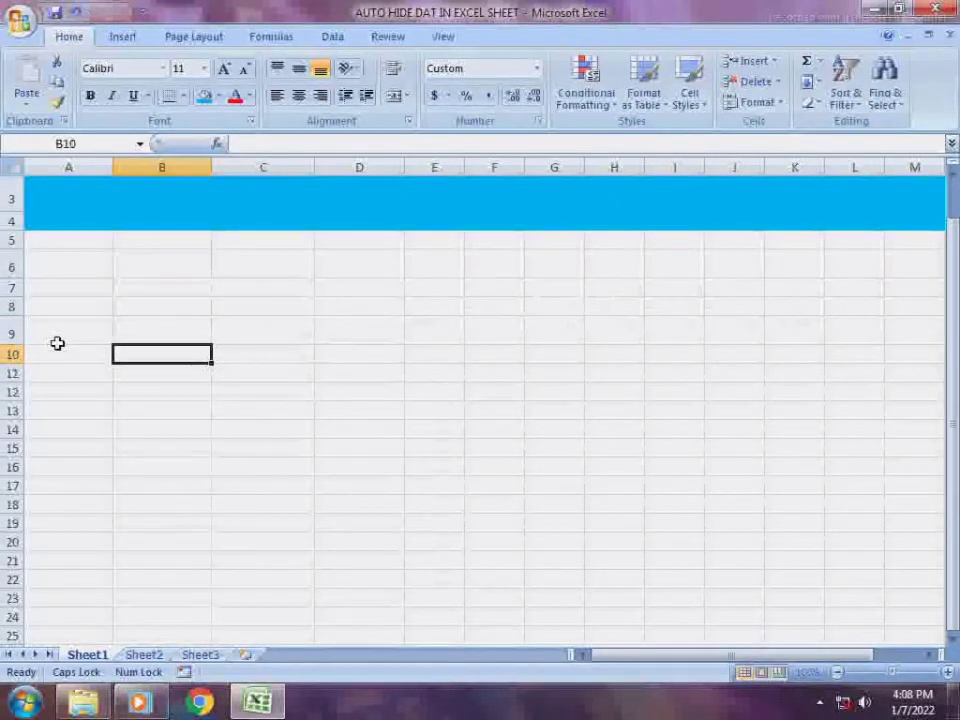
type("SALMAN")
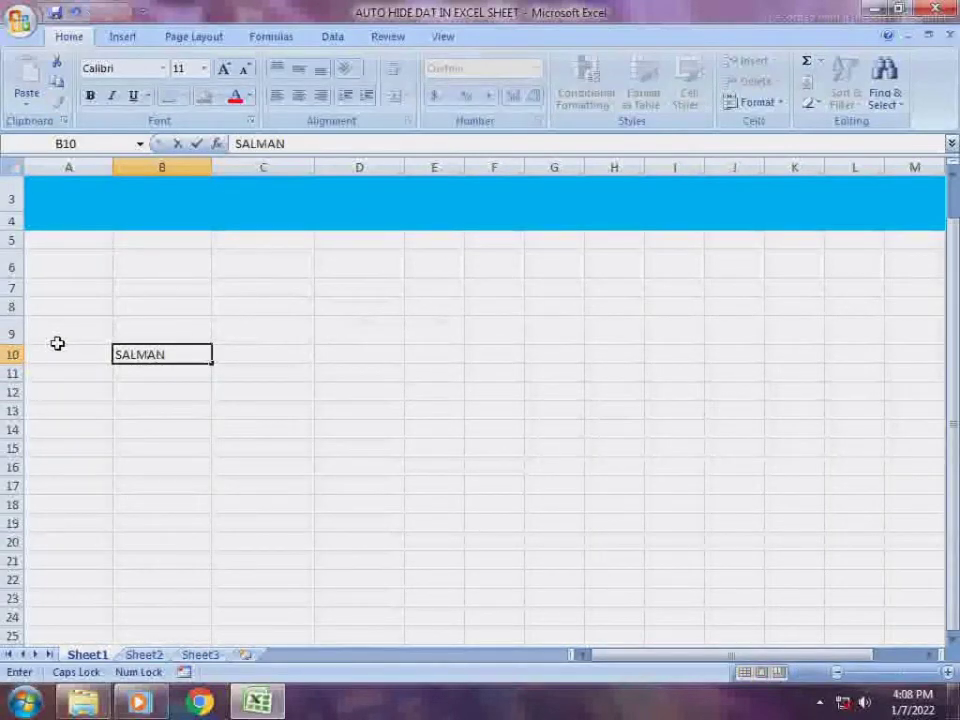
key("Return")
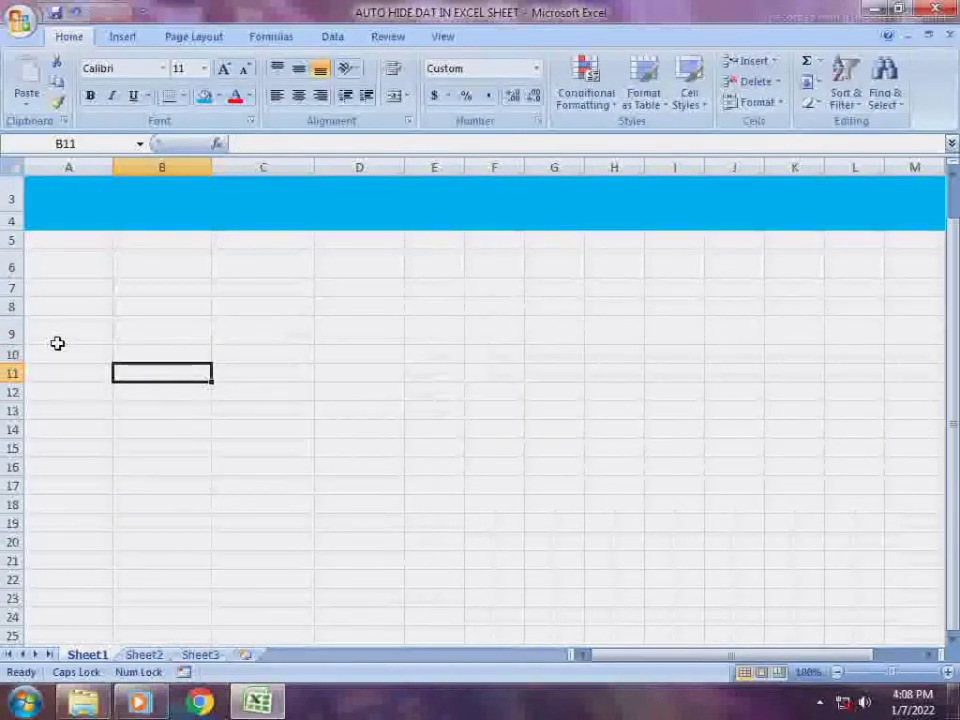
type("KHAN")
key("Return")
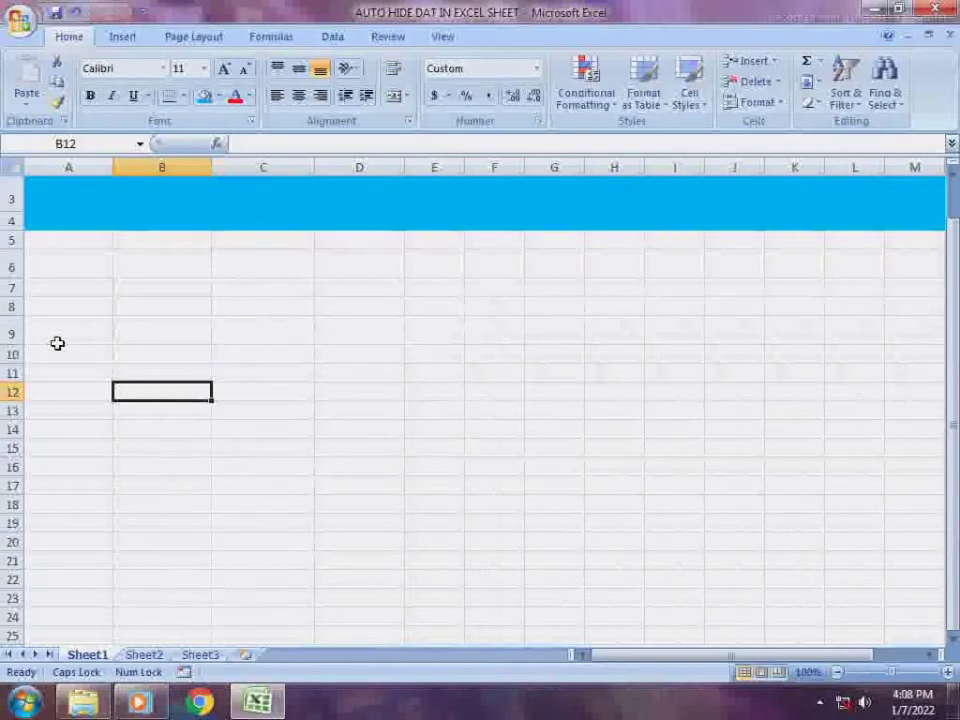
- Enter one more sample person's name in cell B12, below the other hidden names
type("AL")
key("BackSpace")
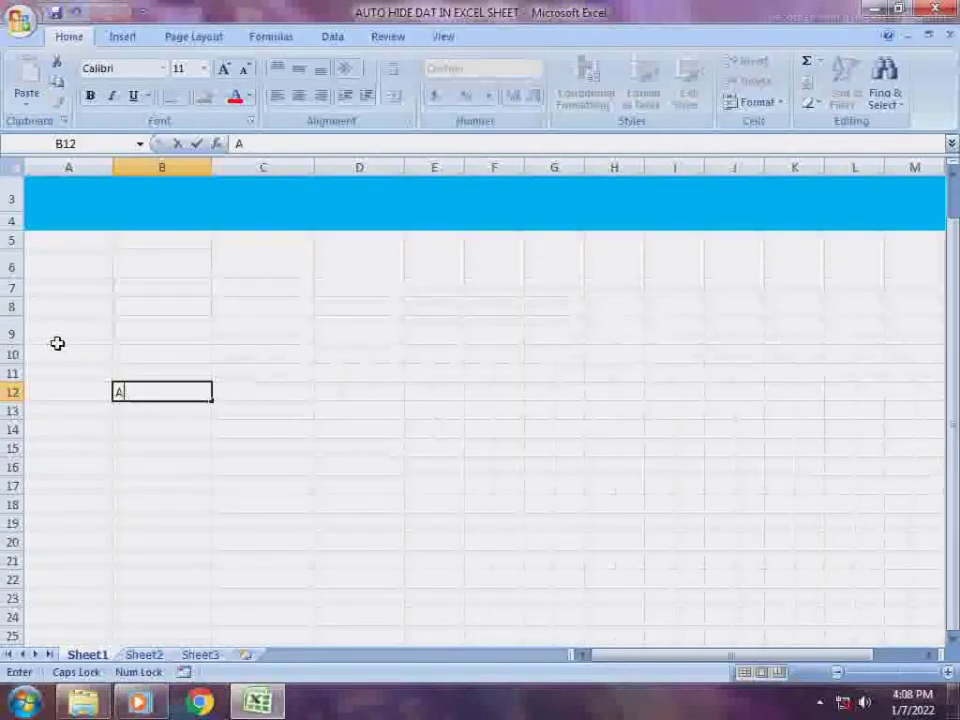
type("HMAD")
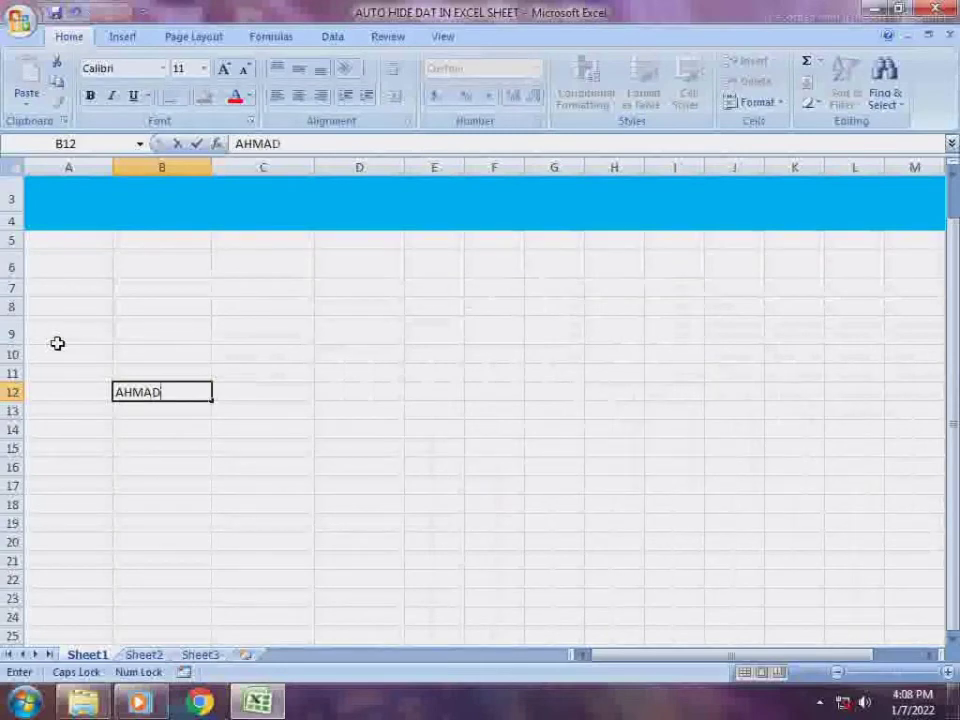
key("Tab")
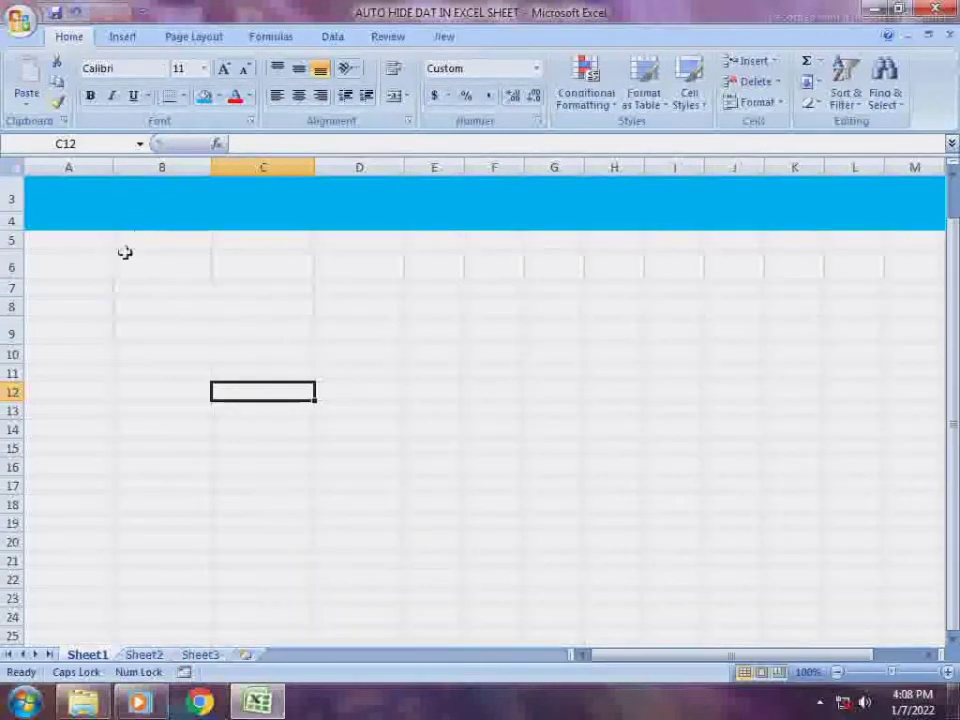
- Remove the custom ;;; number format code from the entire sheet, leaving the format type empty, and apply the change
left_click(16, 170)
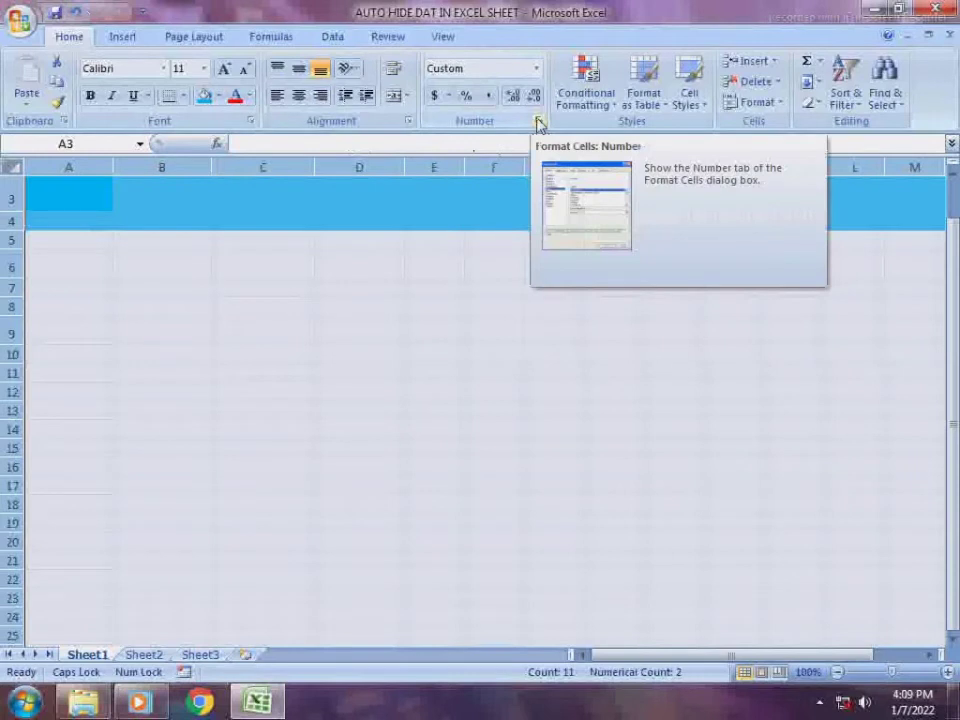
left_click(538, 123)
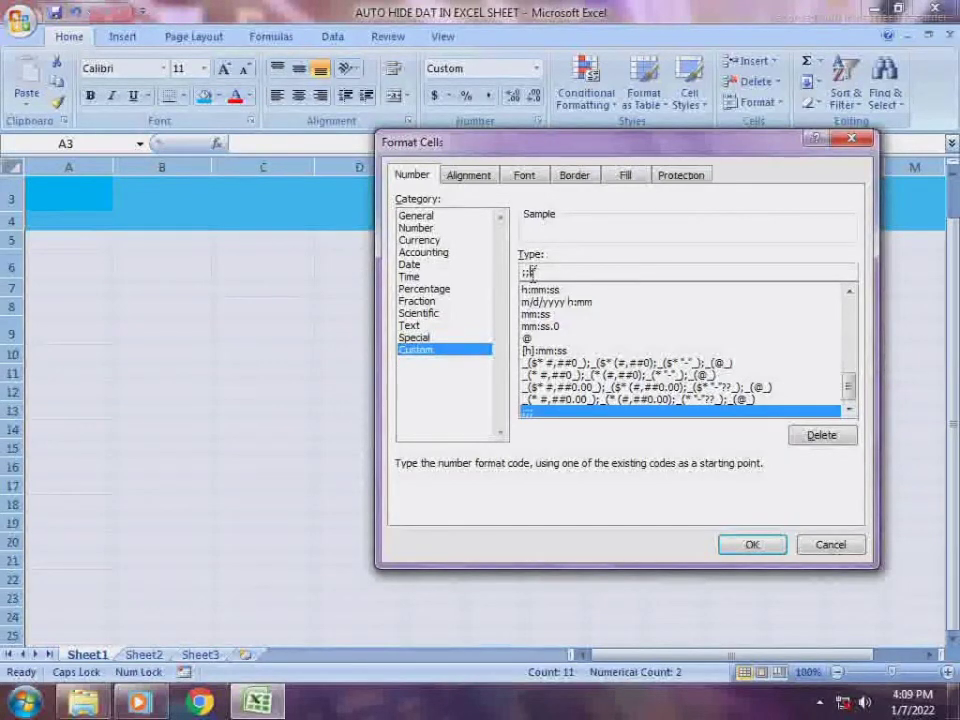
key("BackSpace")
key("BackSpace")
key("BackSpace")
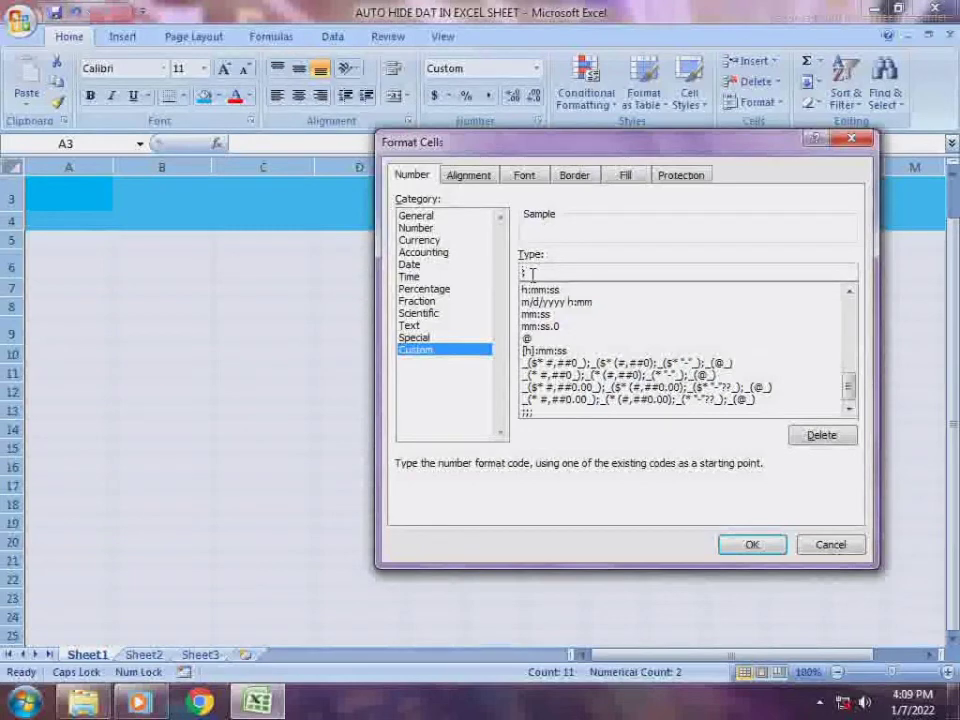
key("BackSpace")
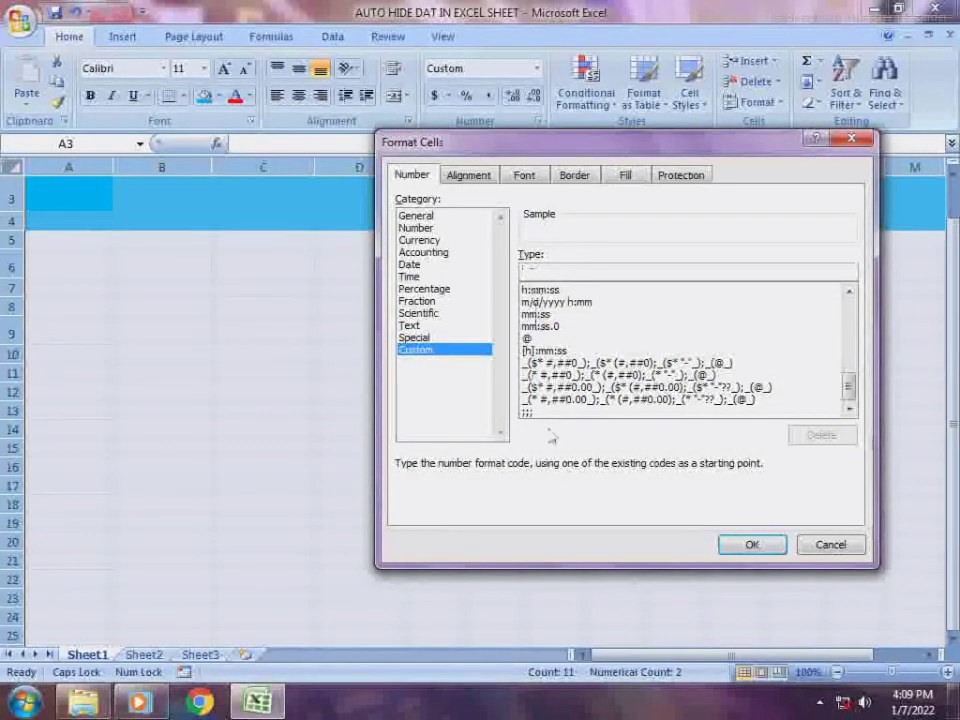
left_click(737, 543)
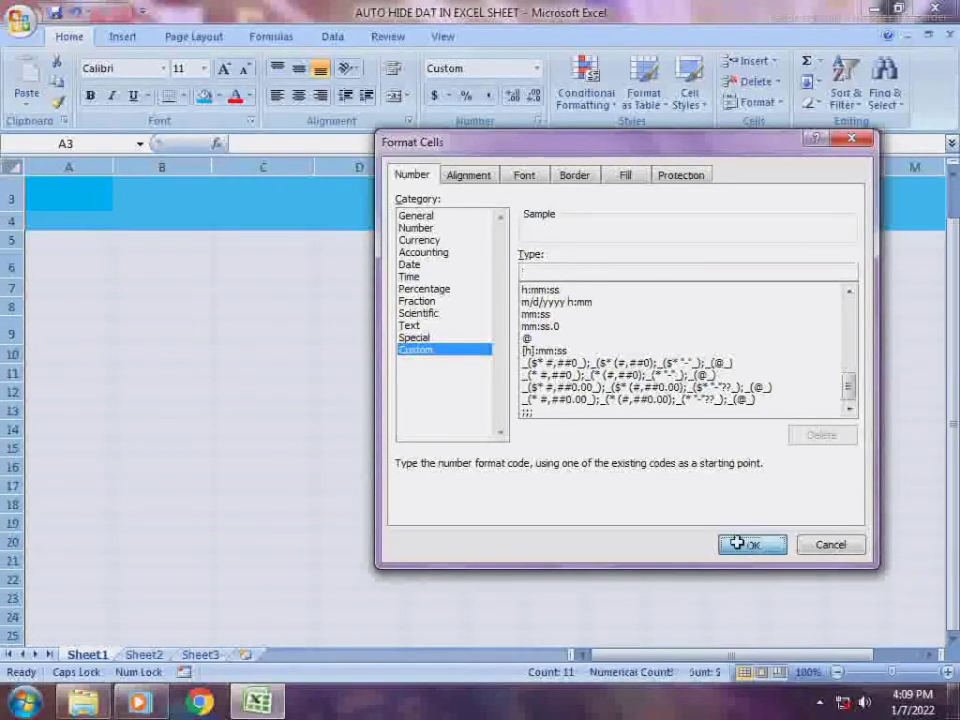